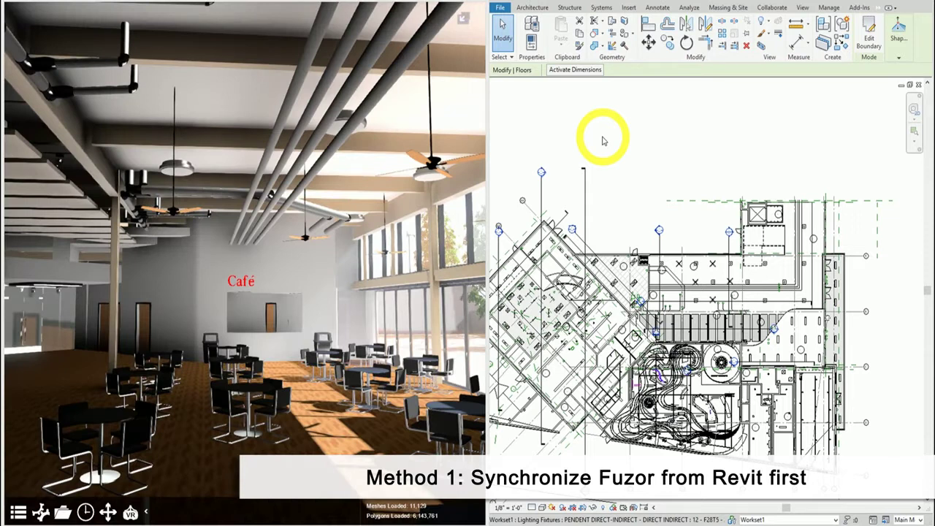
- Refit the overhead café pipe and slide it sideways along its X axis, then finish the move
left_click(304, 73)
left_click(303, 73)
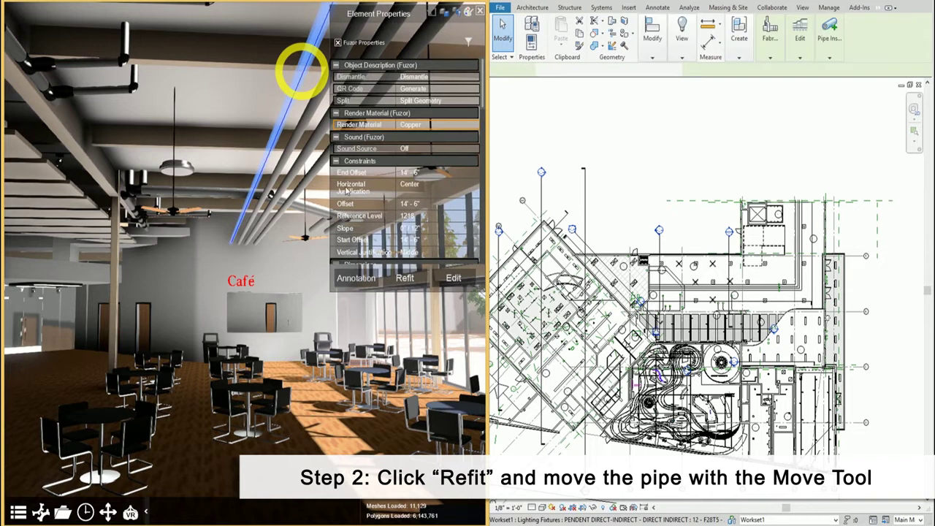
left_click(393, 282)
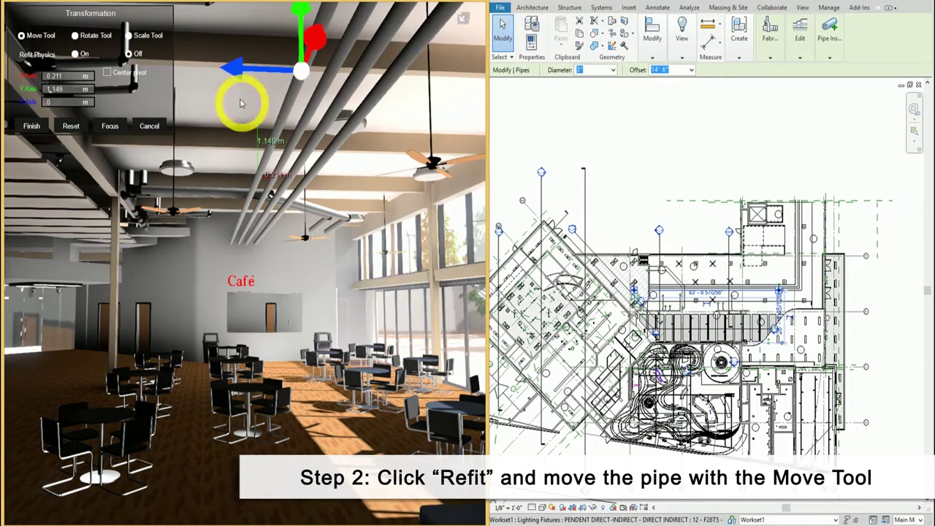
left_click_drag(237, 73, 146, 70)
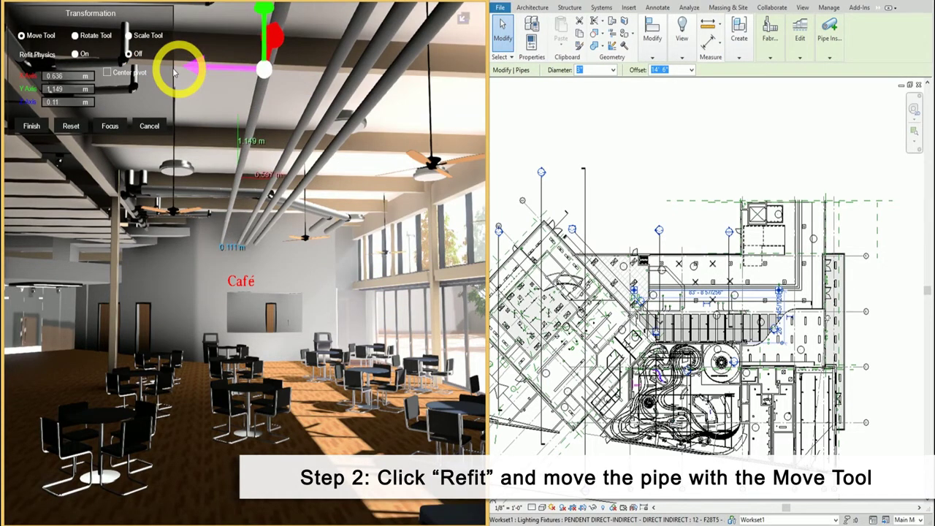
left_click(33, 127)
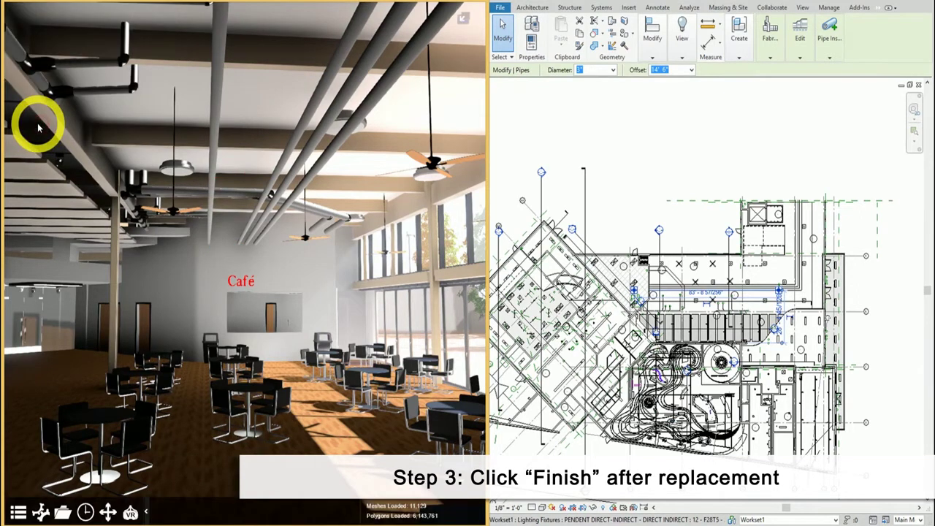
- Replace the café floor's Wood Flooring render material with New Material from the Material Library
left_click(172, 485)
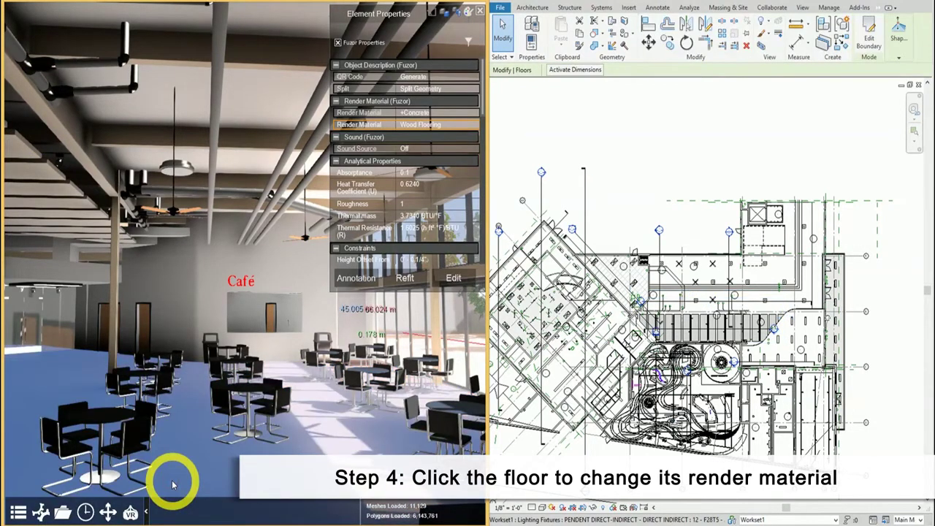
left_click(429, 126)
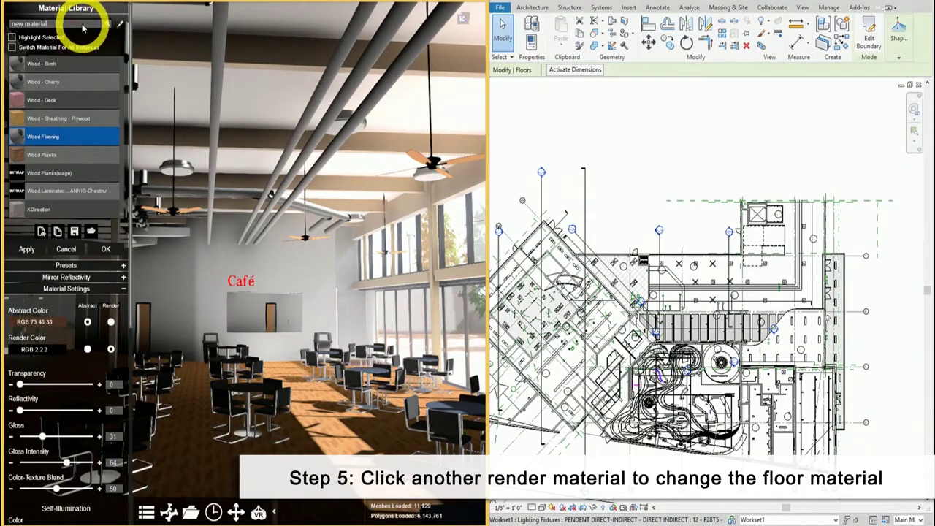
key("Return")
left_click(73, 111)
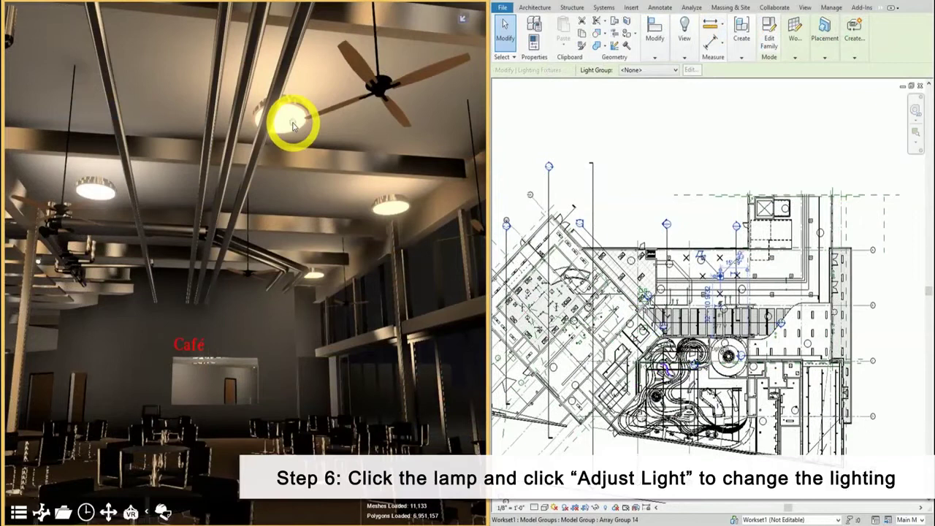
- Set the ceiling lamp to 5423 intensity and 4559 K, applied to all family instances
left_click(292, 121)
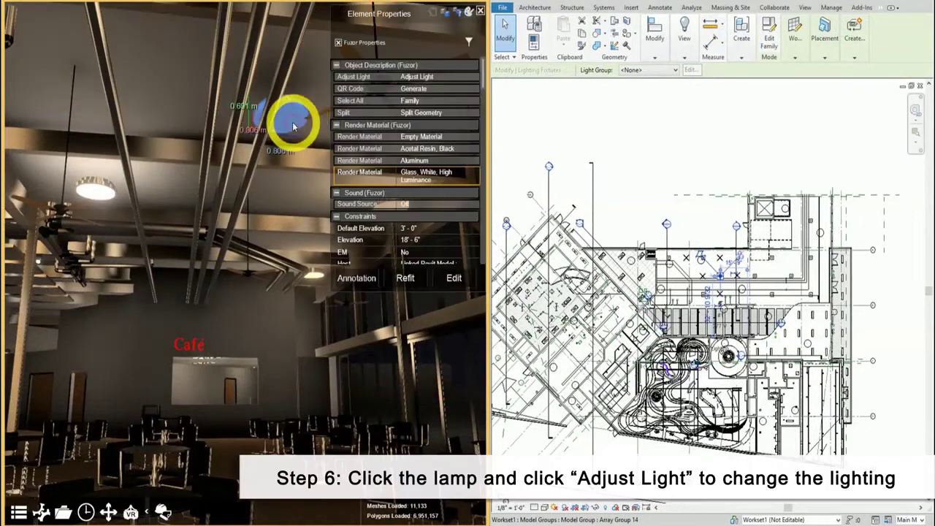
left_click(422, 77)
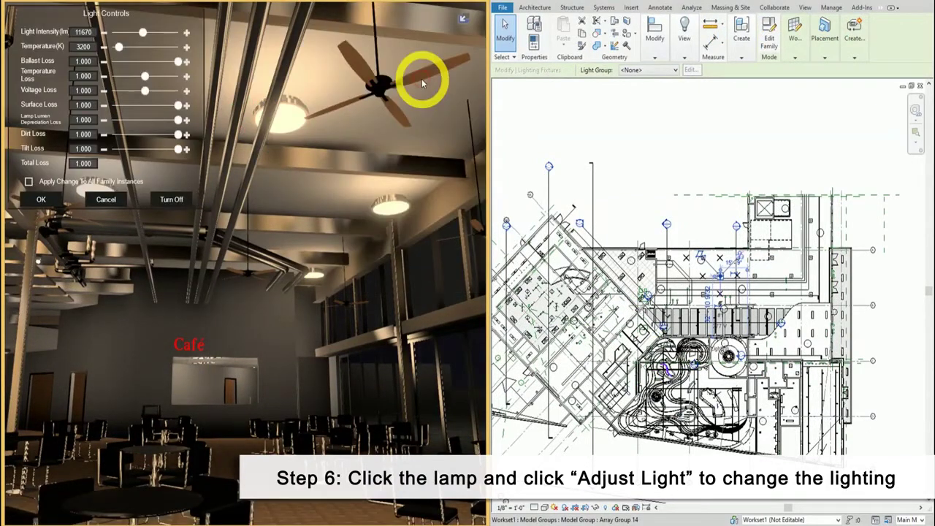
mouse_move(163, 32)
left_mouse_down()
mouse_move(126, 33)
mouse_move(125, 48)
left_mouse_up()
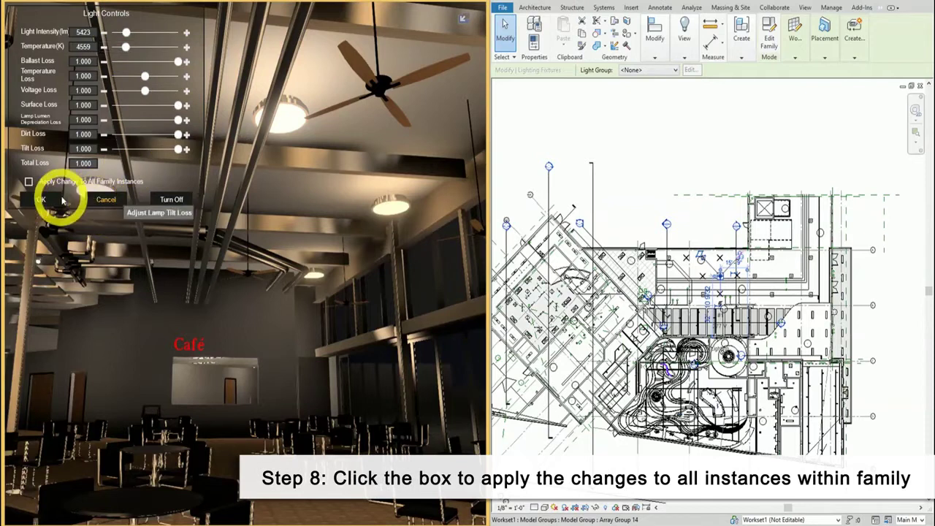
left_click(29, 182)
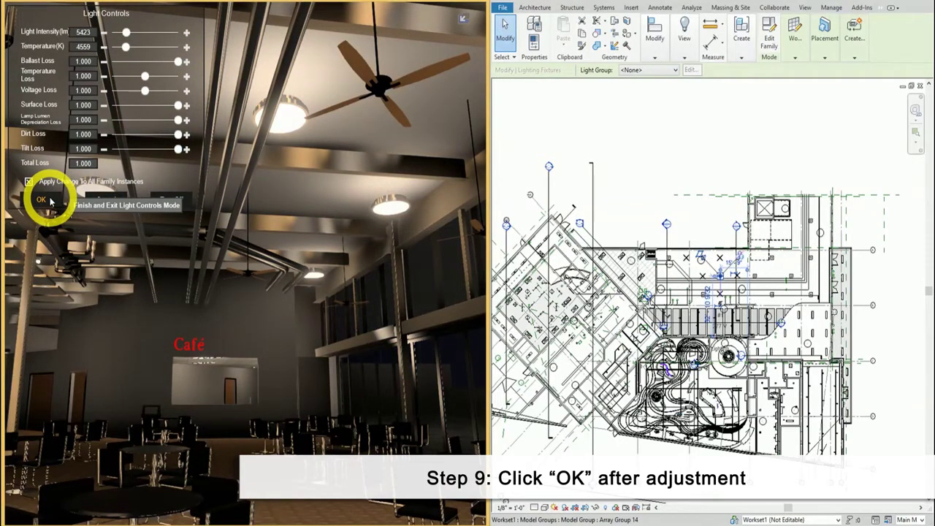
left_click(42, 200)
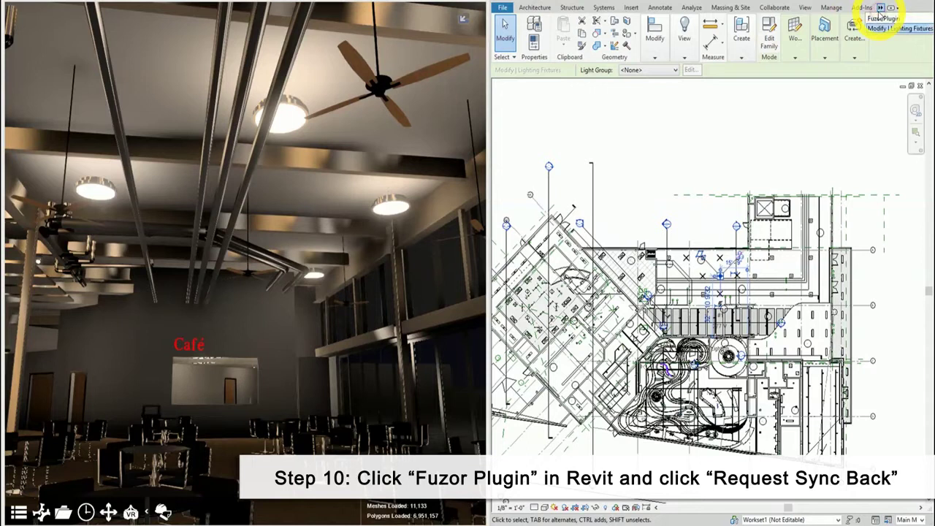
- Request a Fuzor 2018 sync back from Revit's Fuzor Plugin tab
left_click(881, 9)
left_click(503, 51)
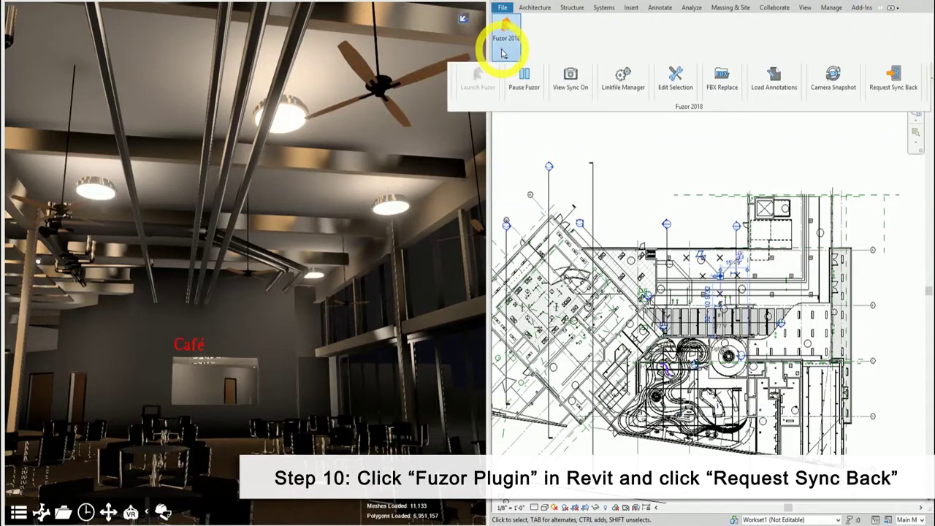
left_click(893, 79)
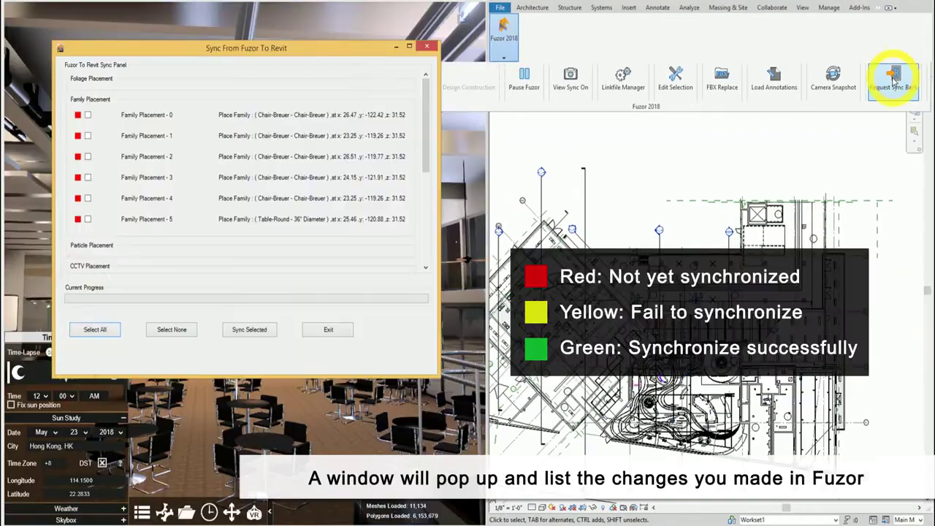
left_click_drag(427, 97, 415, 205)
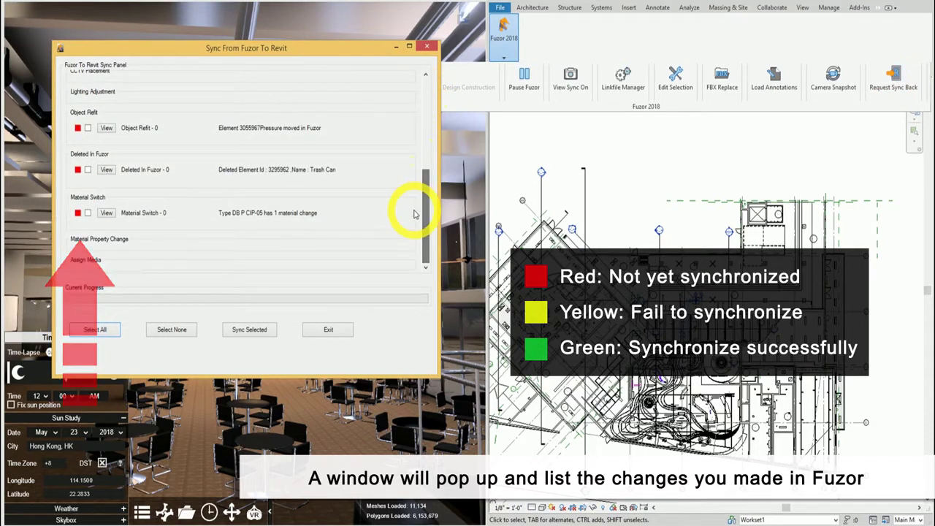
- Select all listed Fuzor changes and sync them into the Revit model
left_click(94, 331)
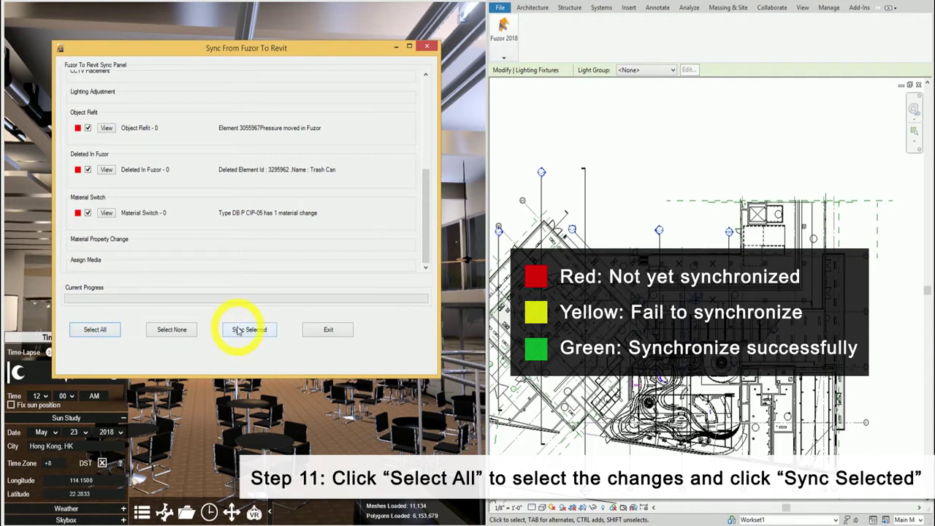
left_click(237, 331)
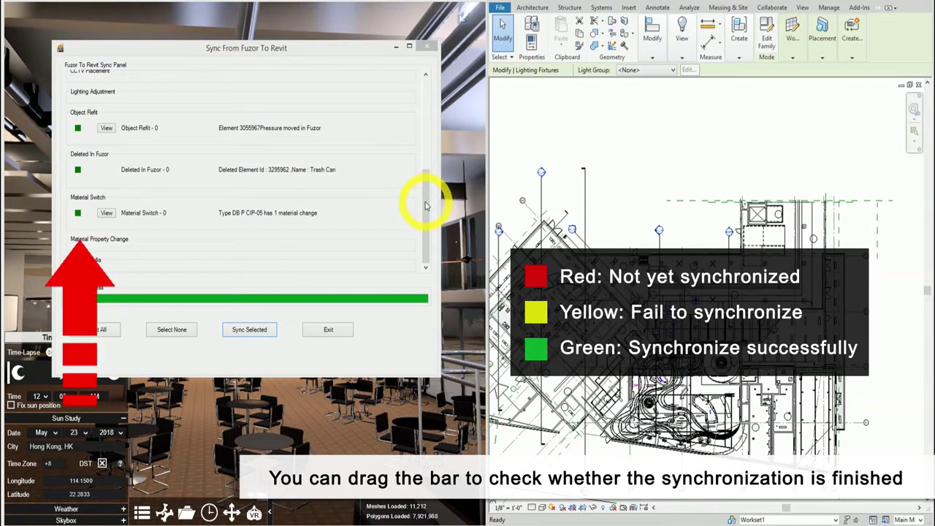
mouse_move(425, 207)
left_mouse_down()
mouse_move(444, 93)
mouse_move(436, 167)
left_mouse_up()
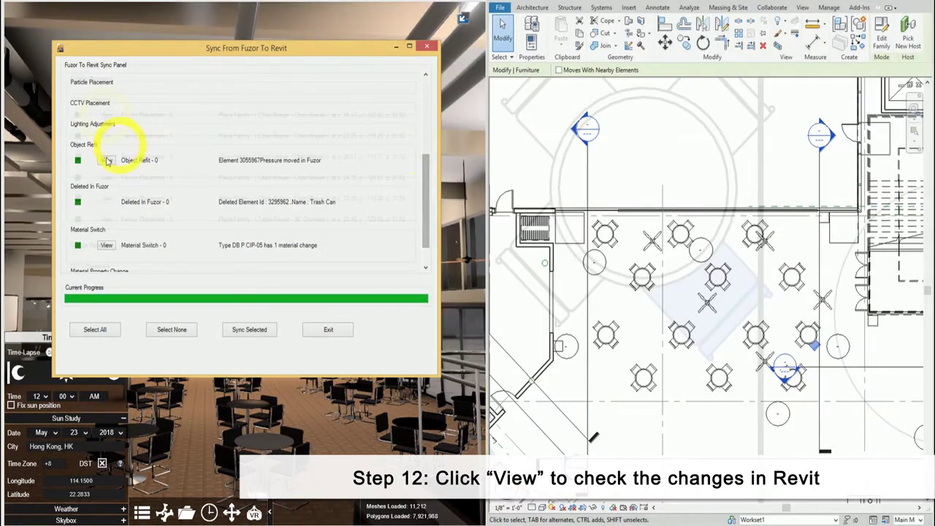
- Show the Object Refit pipe in the Revit plan and zoom in around it
left_click(106, 161)
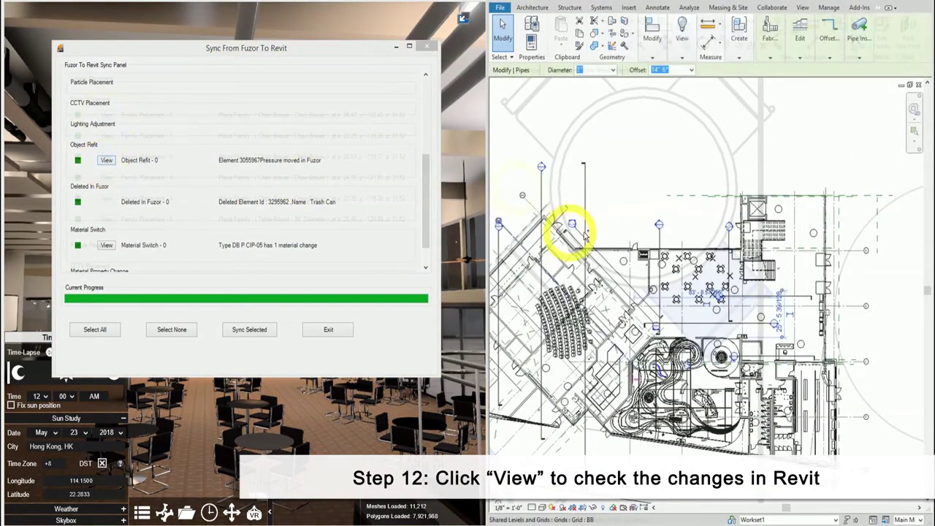
scroll(756, 299, "up", 5)
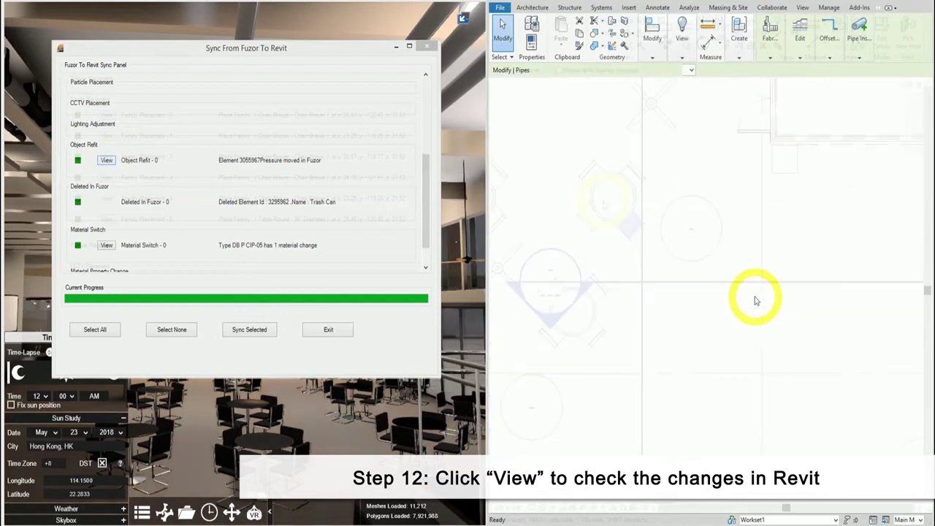
scroll(752, 296, "down", 5)
scroll(754, 281, "up", 2)
scroll(754, 281, "up", 1)
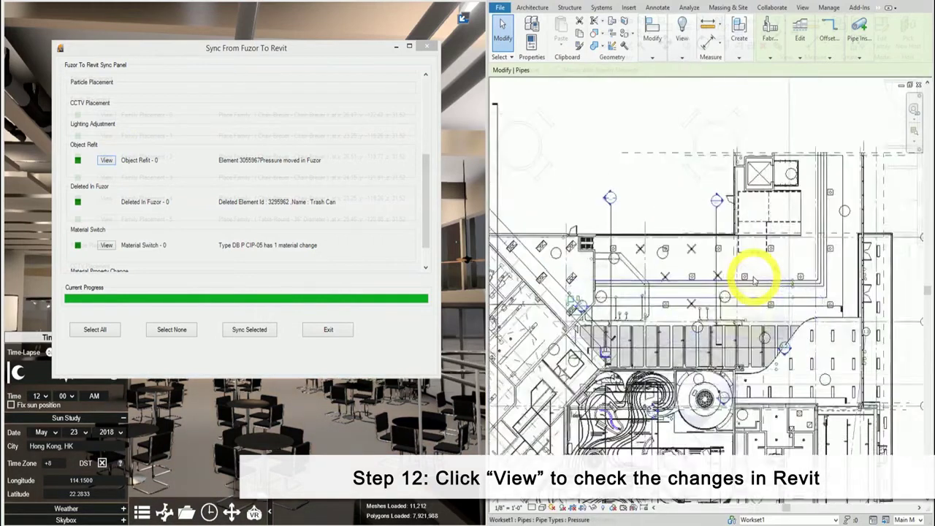
scroll(755, 280, "up", 2)
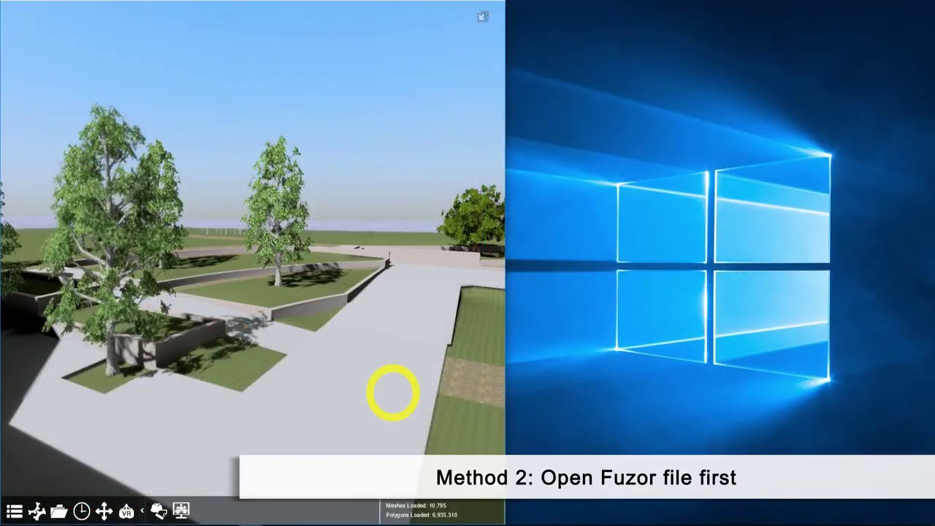
- Delete two existing trees from the Fuzor site model
left_click(117, 307)
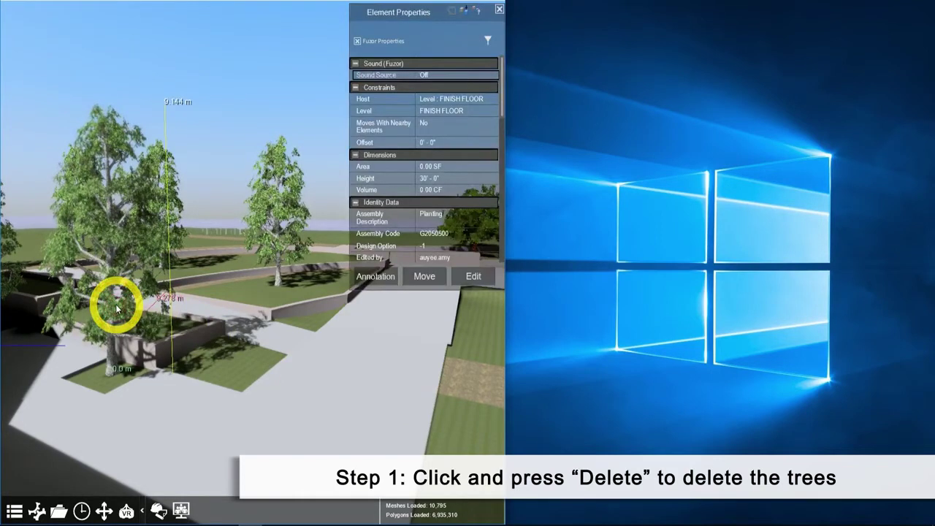
key("Delete")
left_click(278, 253)
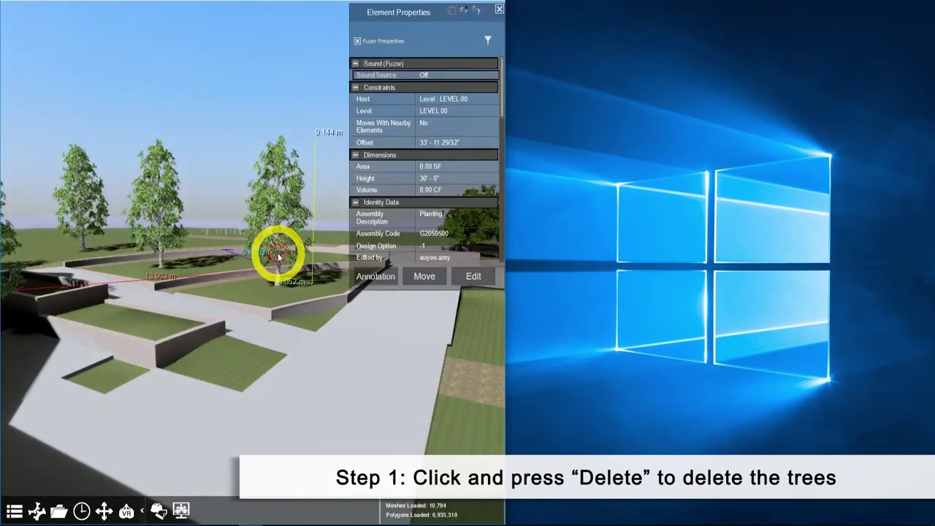
key("Delete")
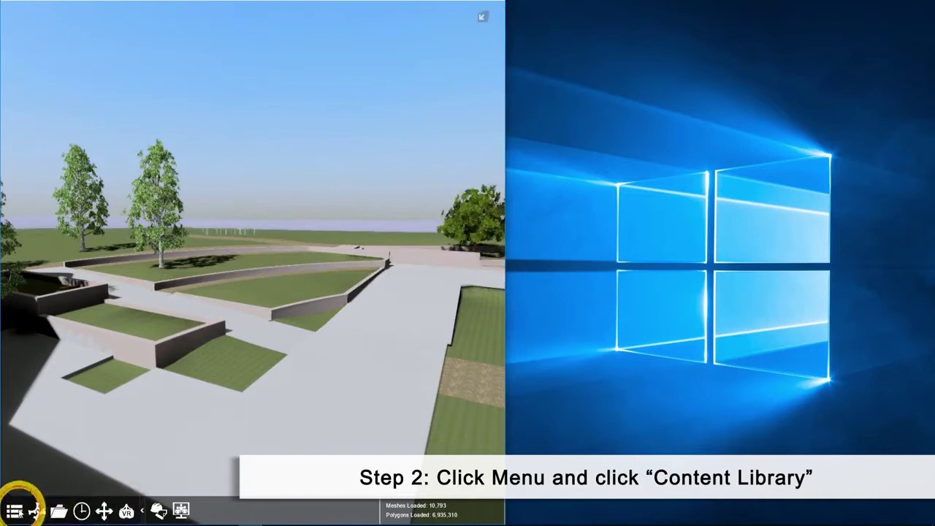
- Plant two new trees on the lawn beside the path using Foliage Placement
left_click(14, 511)
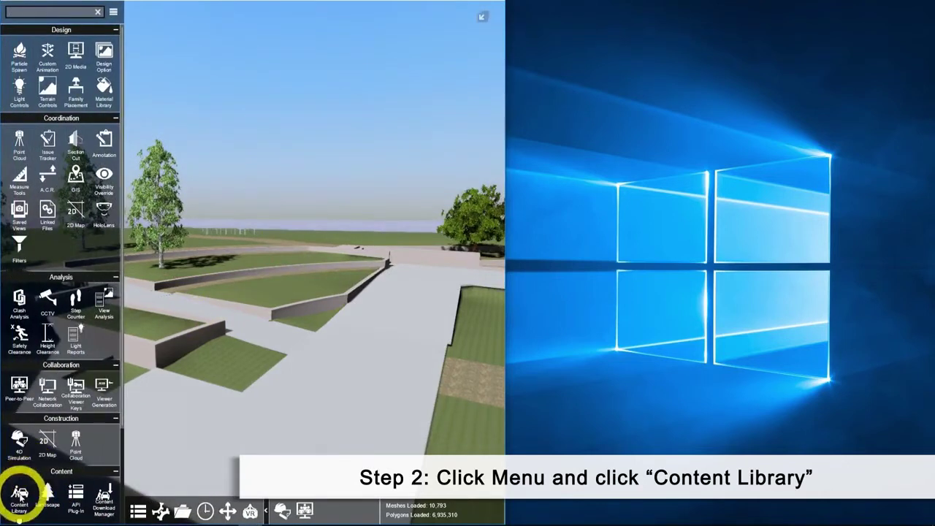
left_click(51, 493)
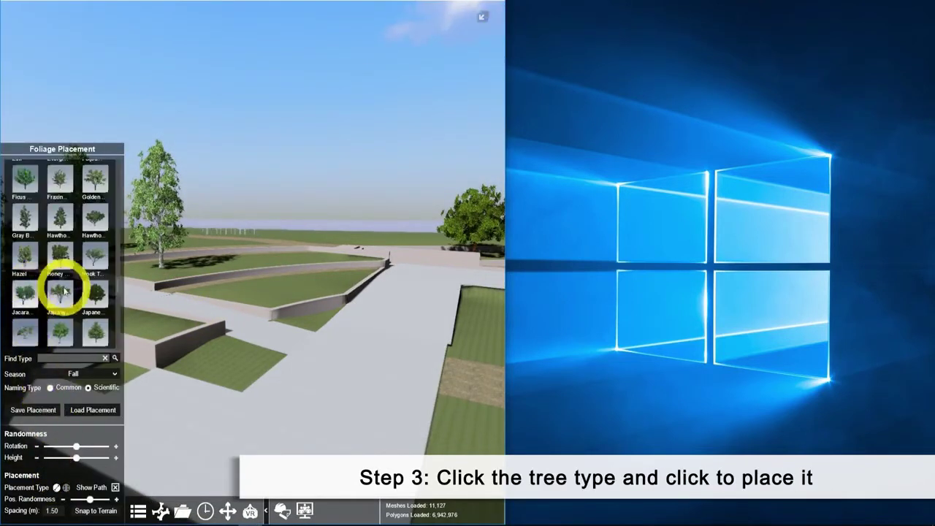
left_click(97, 332)
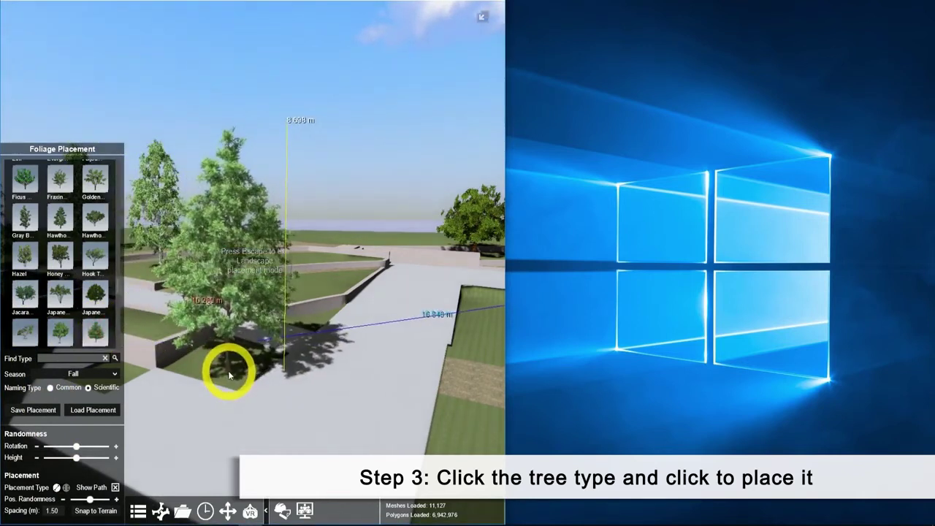
left_click(228, 370)
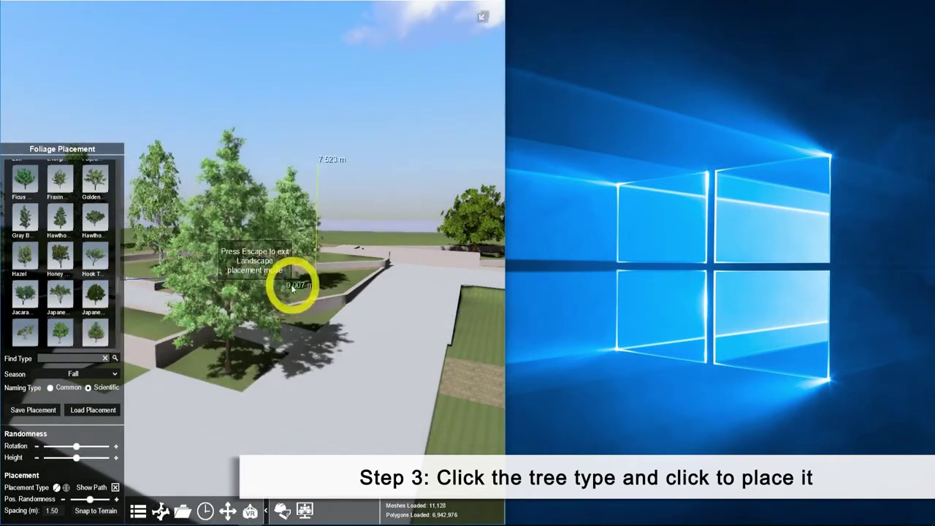
left_click(312, 292)
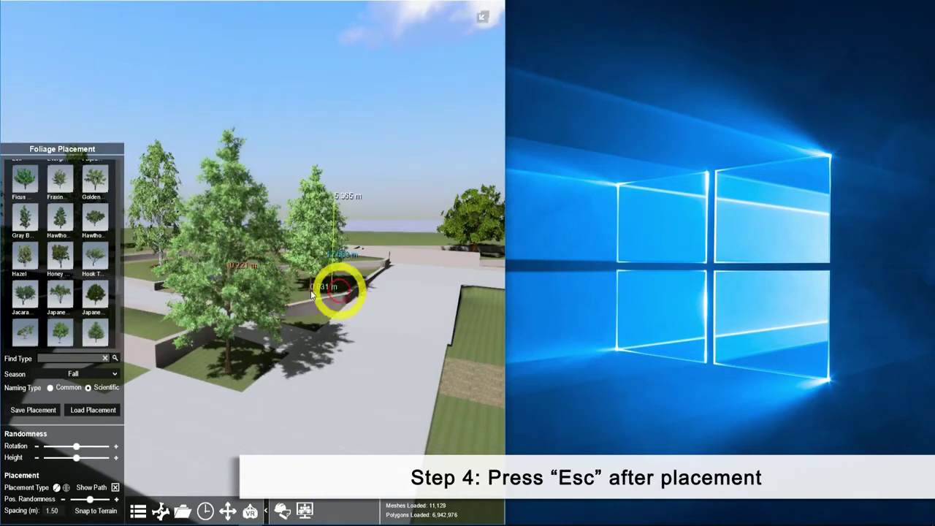
key("Escape")
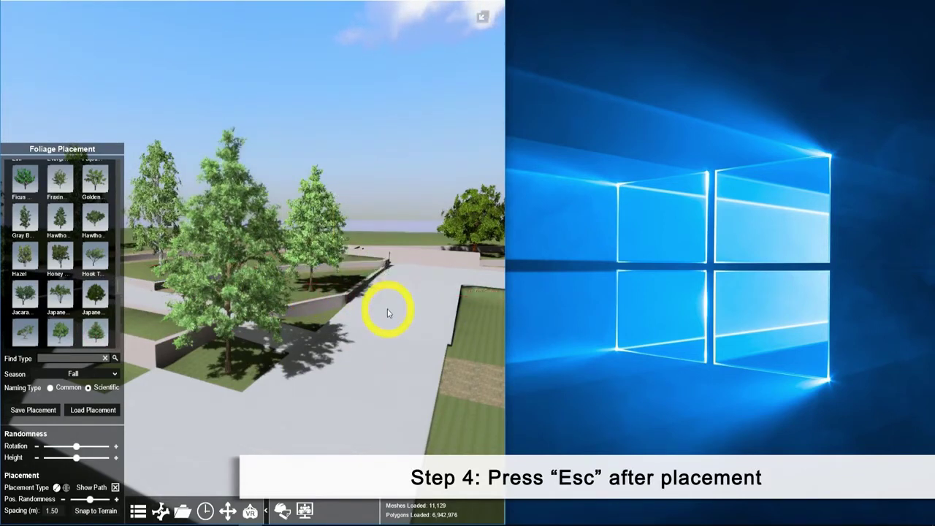
- Place three Bollard Lights along the road edge, then select the road
left_click(138, 510)
left_click(76, 86)
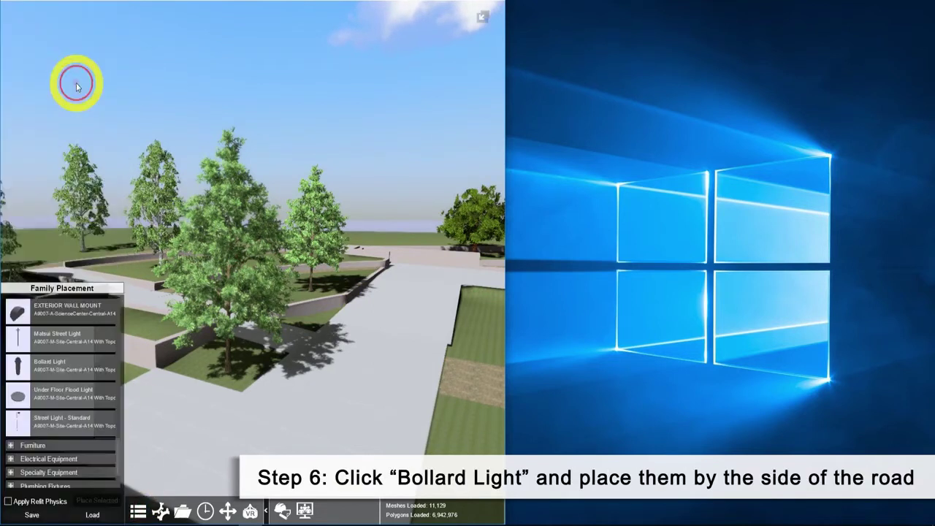
left_click(46, 369)
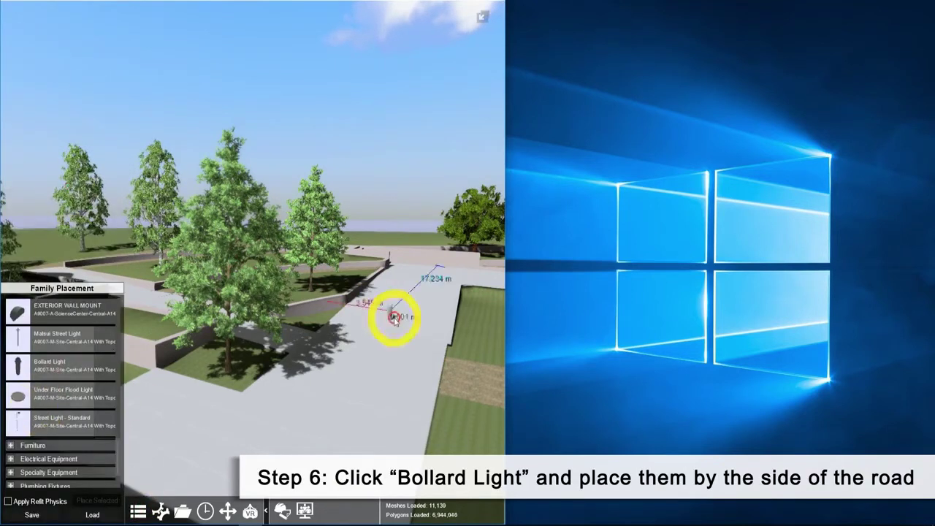
left_click(318, 335)
left_click(294, 353)
left_click(428, 385)
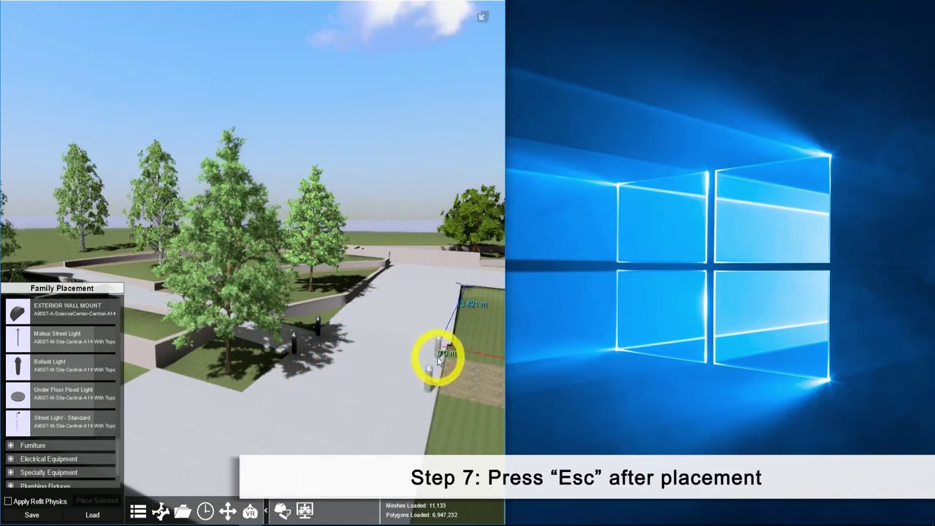
key("Escape")
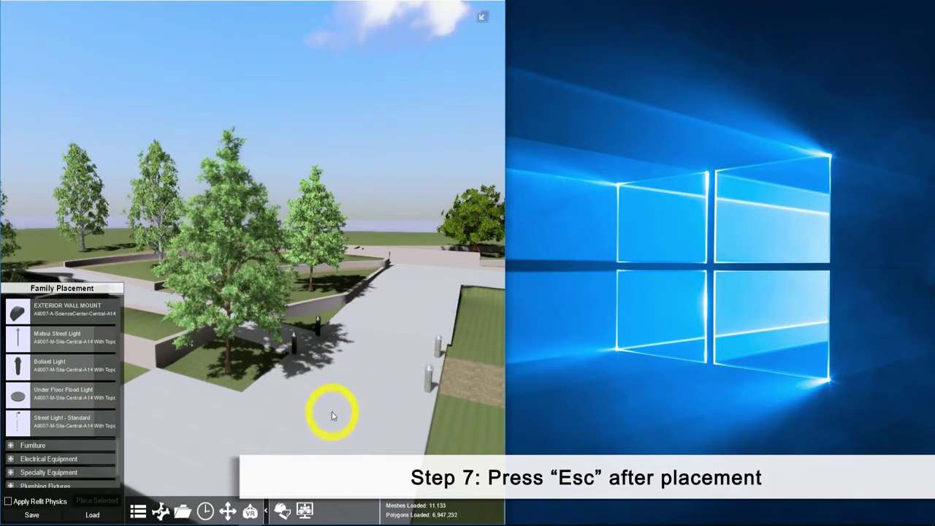
left_click(332, 417)
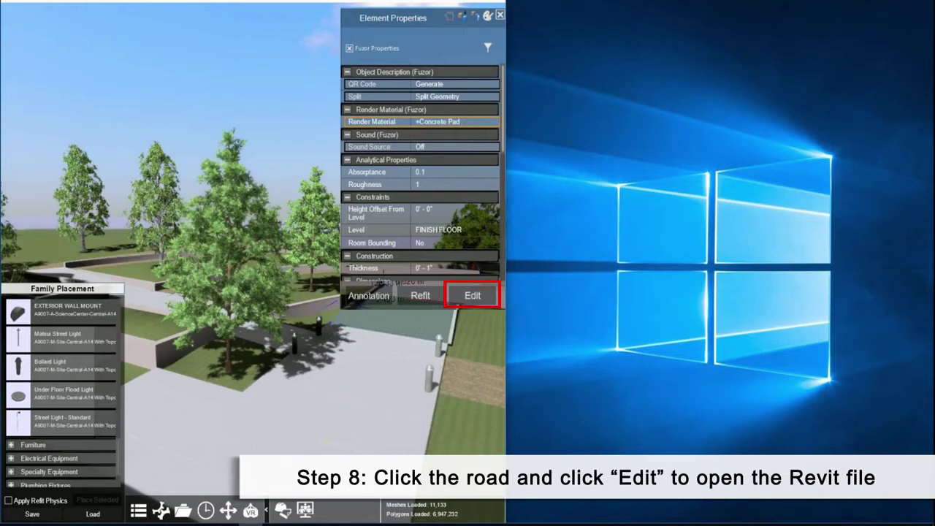
- Launch the road's Revit source model and keep the existing Fuzor changes in Project Merge
left_click(482, 288)
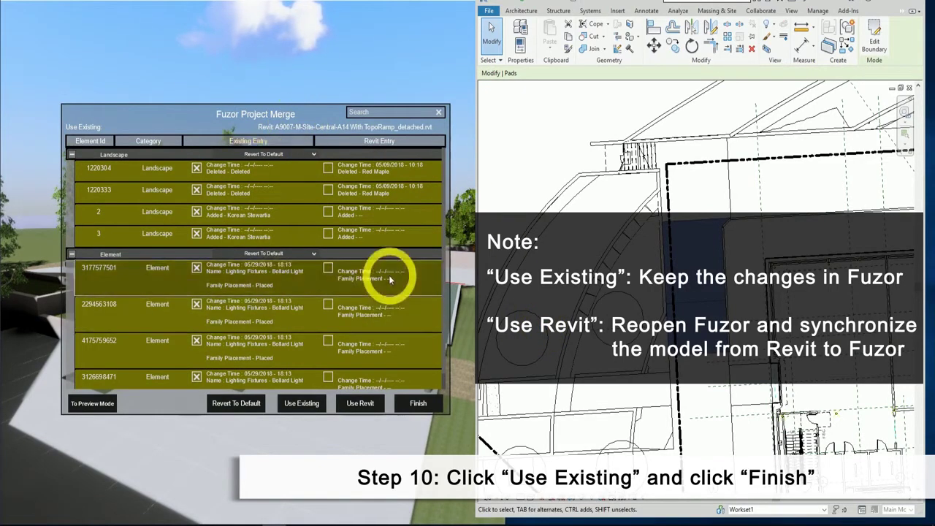
scroll(399, 274, "down", 1)
scroll(401, 260, "down", 1)
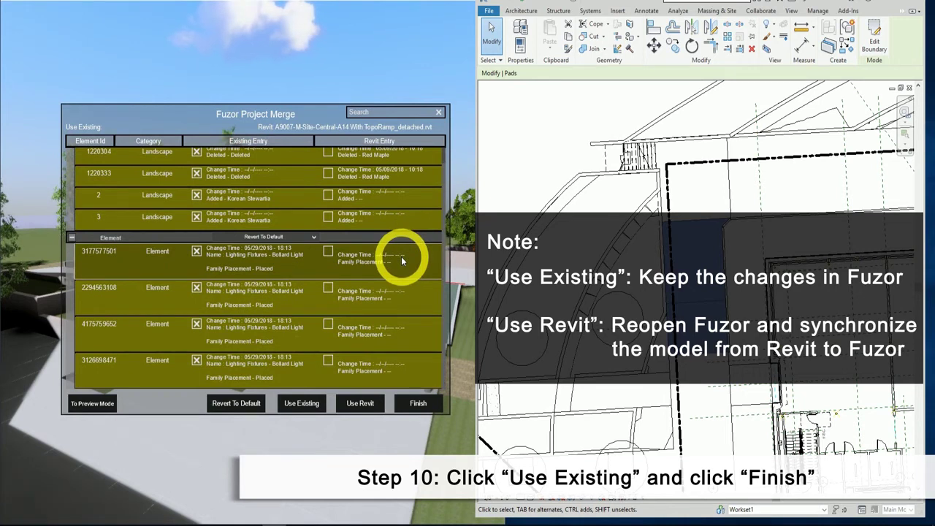
scroll(401, 257, "up", 1)
left_click(308, 406)
left_click(418, 403)
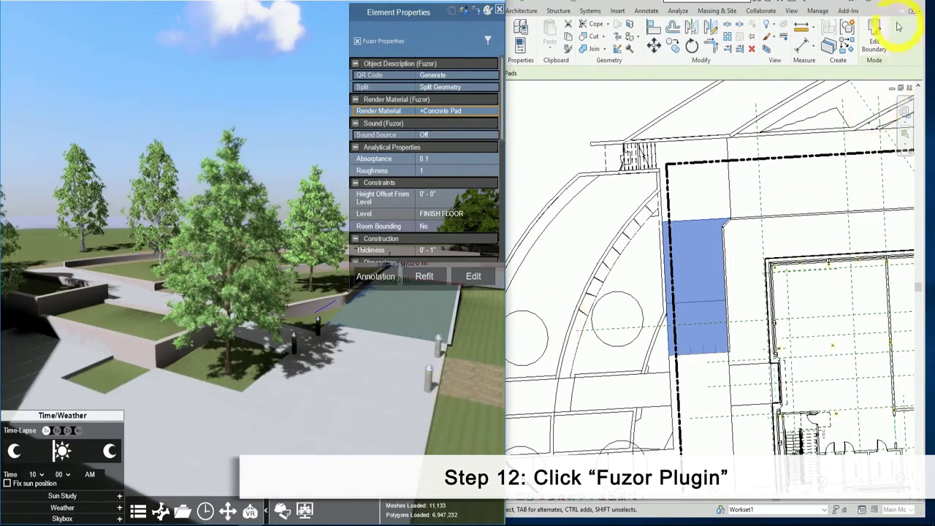
- Request Fuzor 2018 sync back and sync the Korean Stewartia trees and Bollard Lights into Revit
left_click(903, 11)
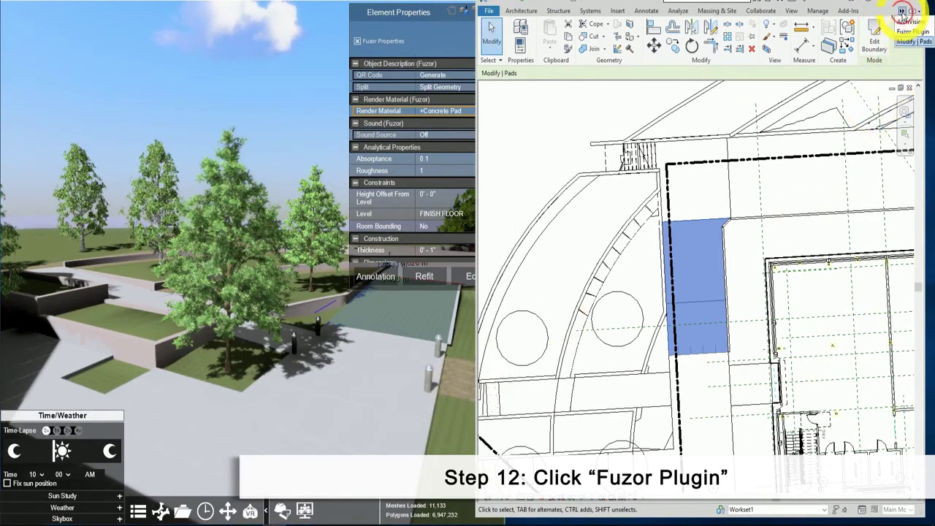
left_click(913, 33)
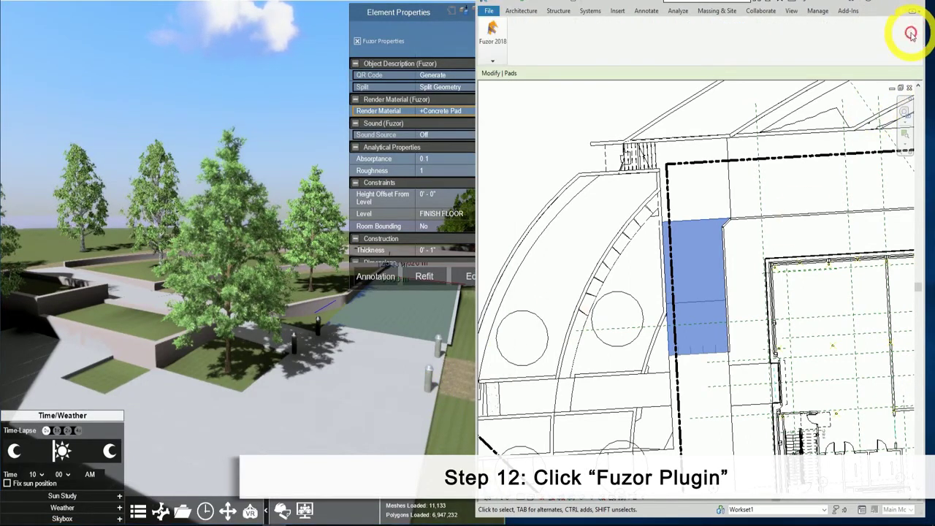
left_click(490, 63)
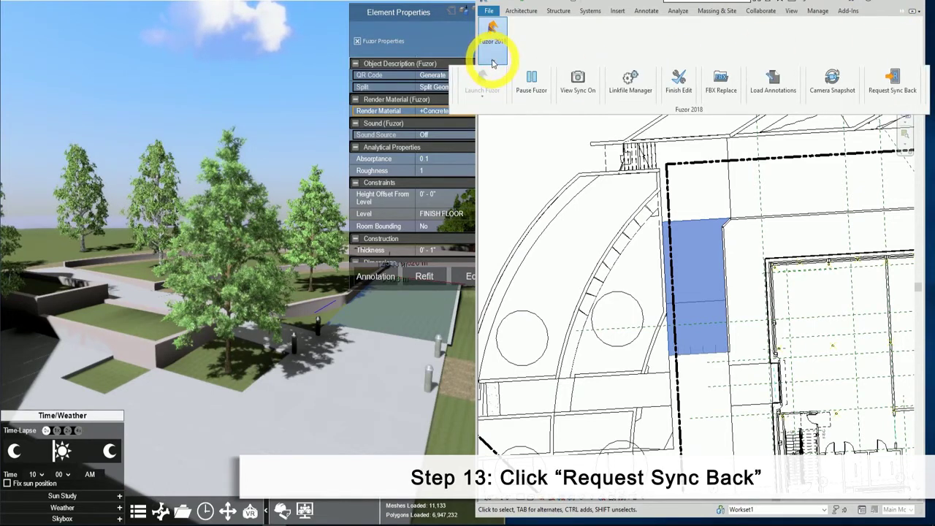
left_click(879, 36)
mouse_move(424, 105)
left_mouse_down()
mouse_move(424, 198)
mouse_move(425, 93)
left_mouse_up()
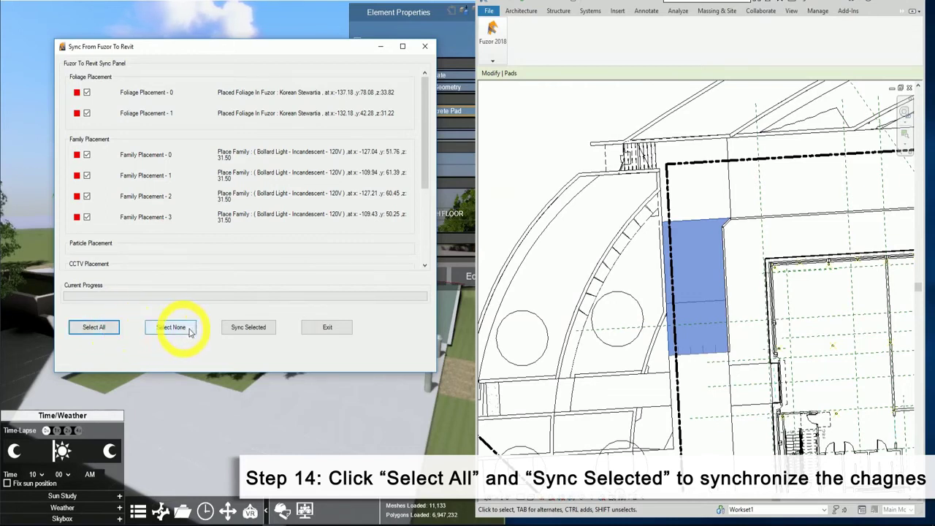
left_click(253, 330)
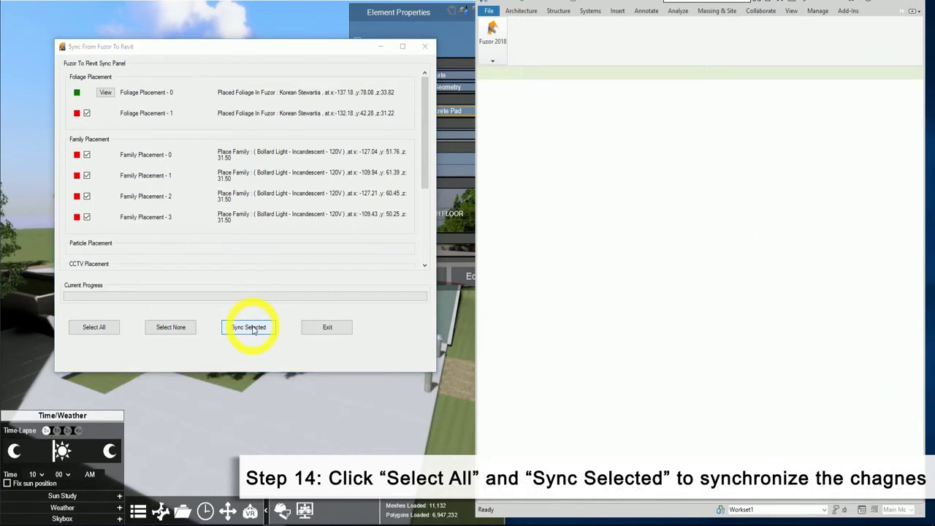